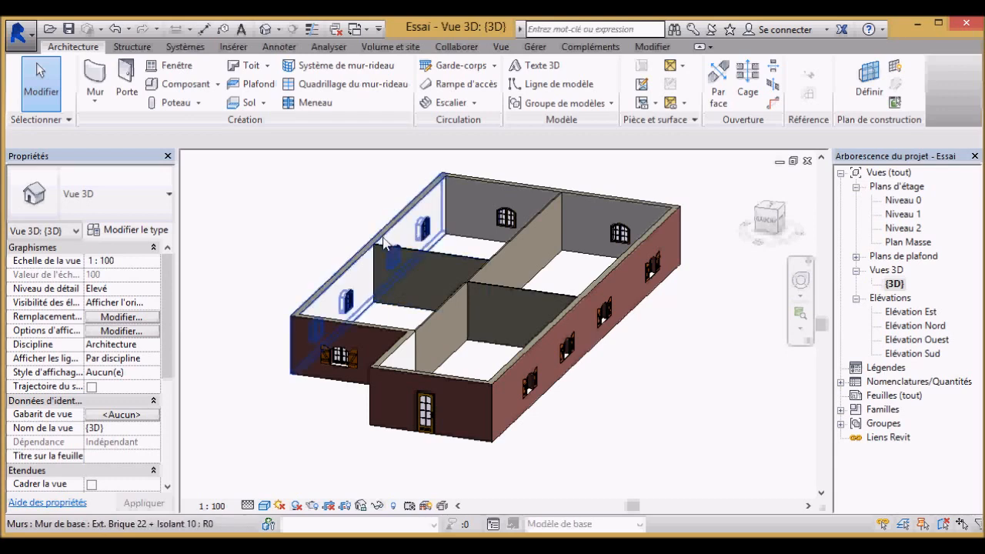
Set the top constraint of the six exterior brick walls to Jusqu'au niveau: Niveau 2.
left_click(388, 241)
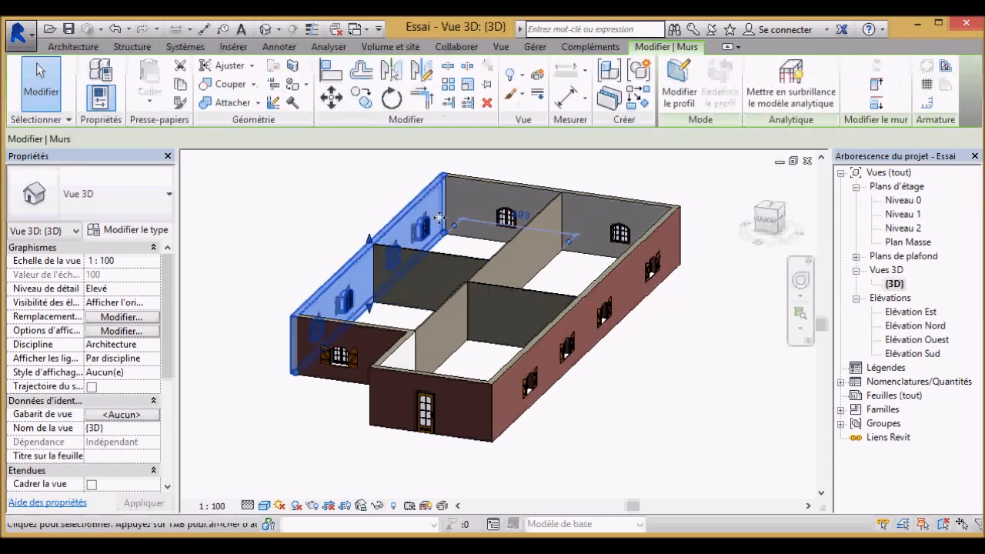
left_click(513, 202, "ctrl")
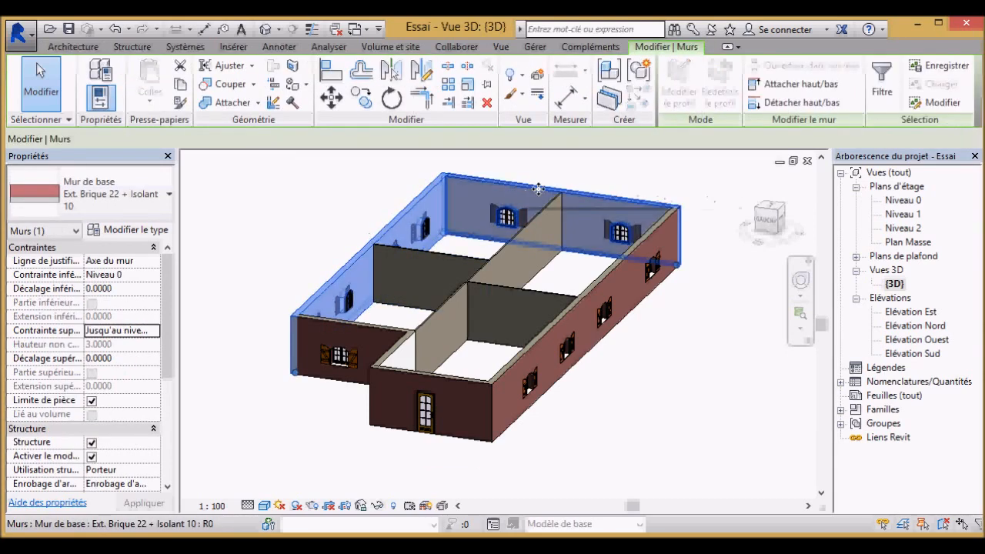
left_click(621, 268, "ctrl")
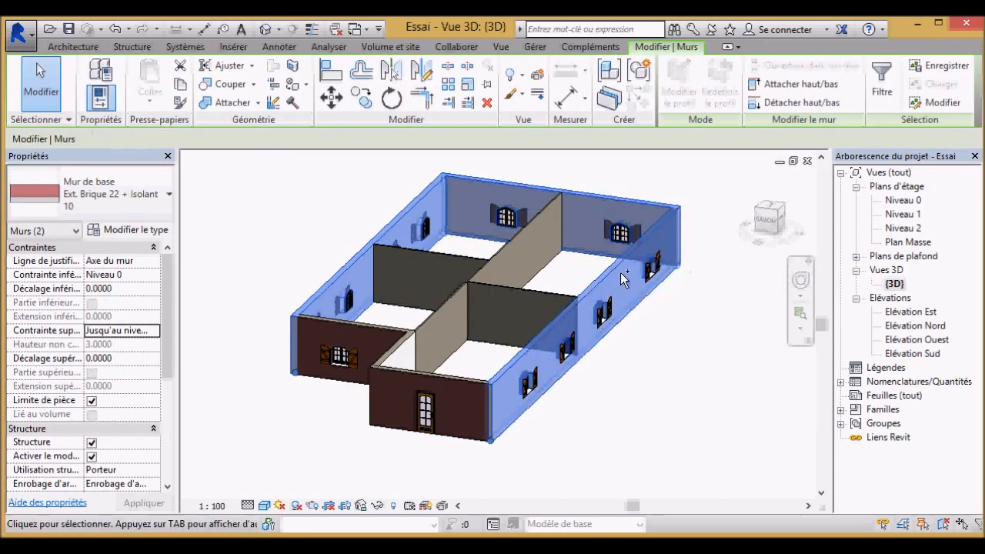
left_click(398, 346, "ctrl")
left_click(464, 382, "ctrl")
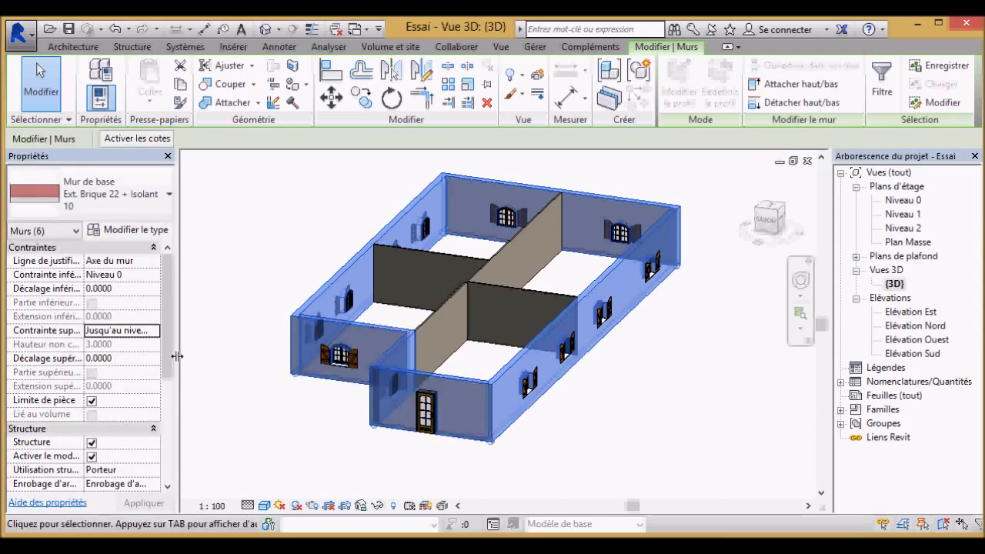
left_click(123, 330)
left_click(154, 331)
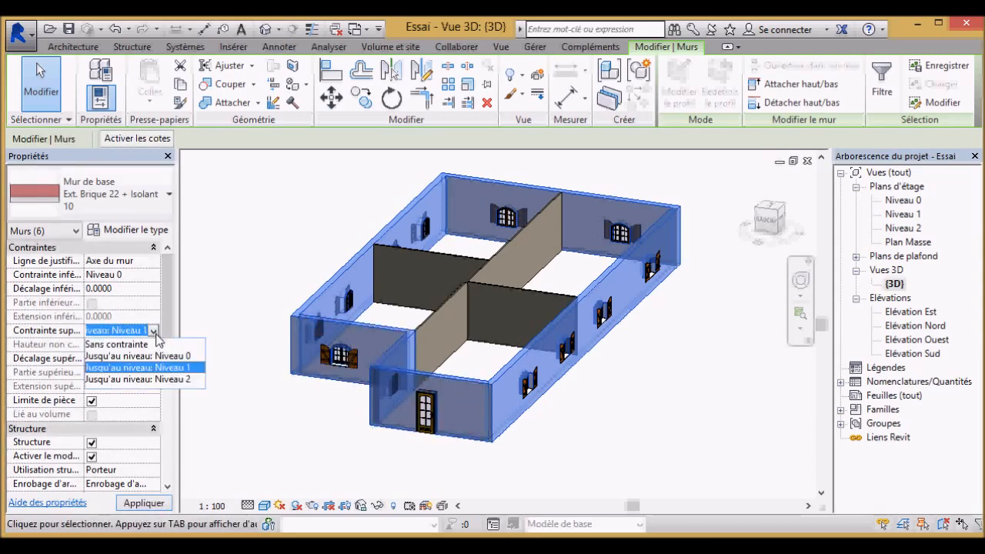
left_click(161, 380)
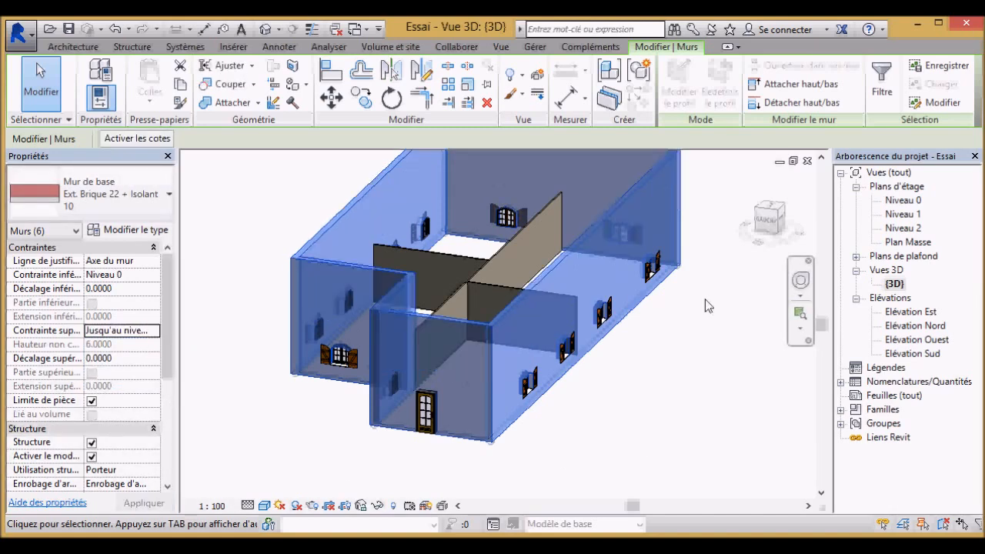
left_click(686, 373)
scroll(602, 334, "down", 3)
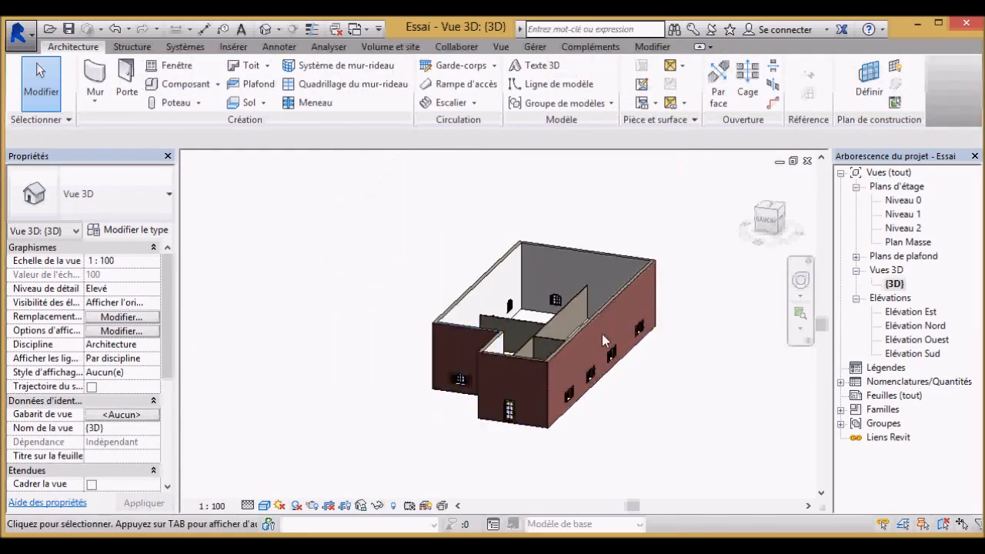
scroll(622, 395, "up", 4)
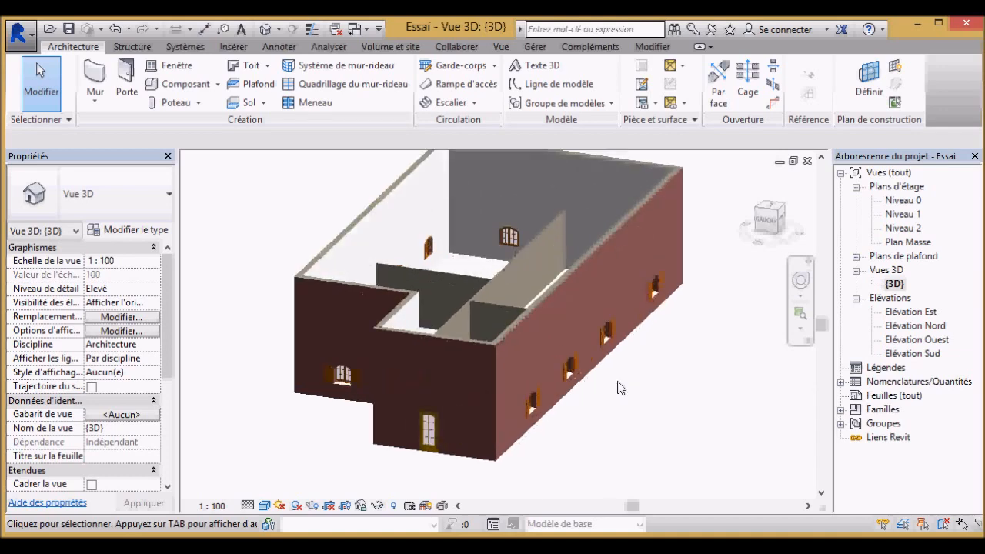
Start a structural floor (Plancher) in the Niveau 0 plan with the type Dalle en béton - 250 mm.
double_click(902, 200)
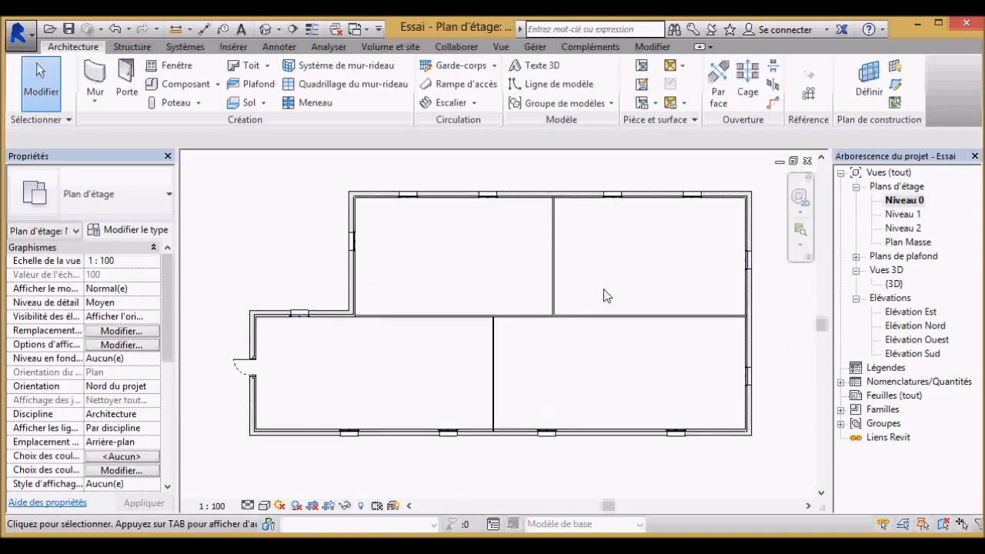
left_click(263, 102)
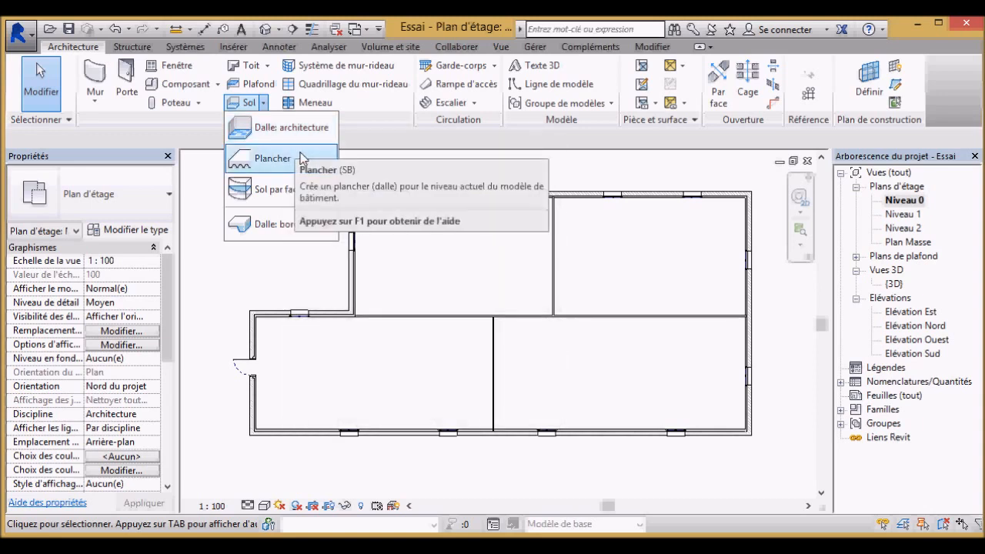
left_click(300, 158)
left_click(164, 214)
left_click(133, 280)
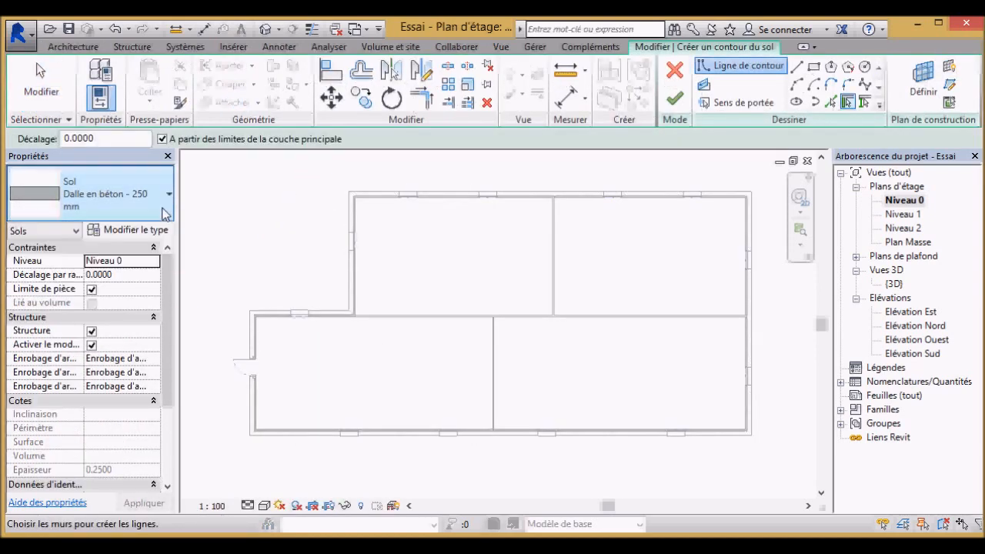
left_click(76, 231)
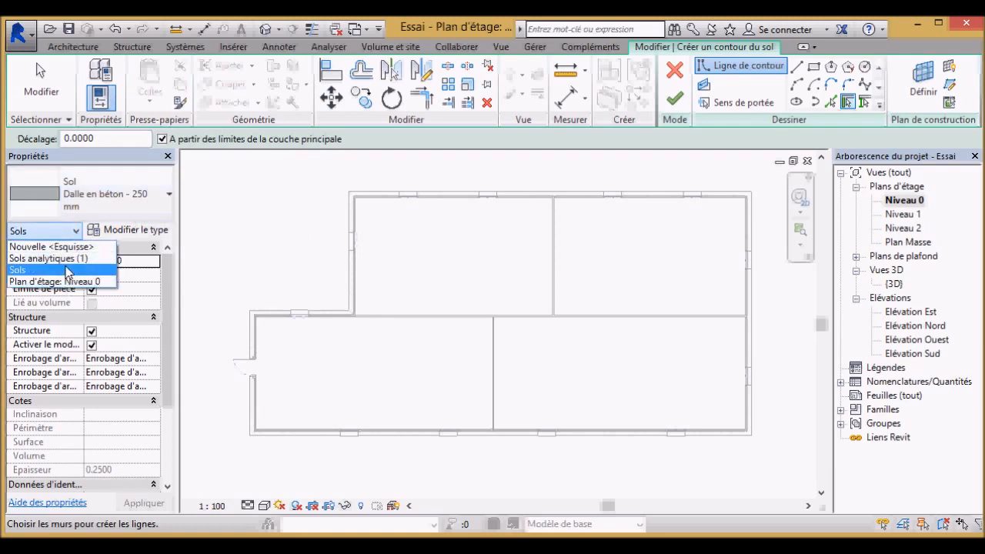
left_click(66, 270)
left_click(130, 198)
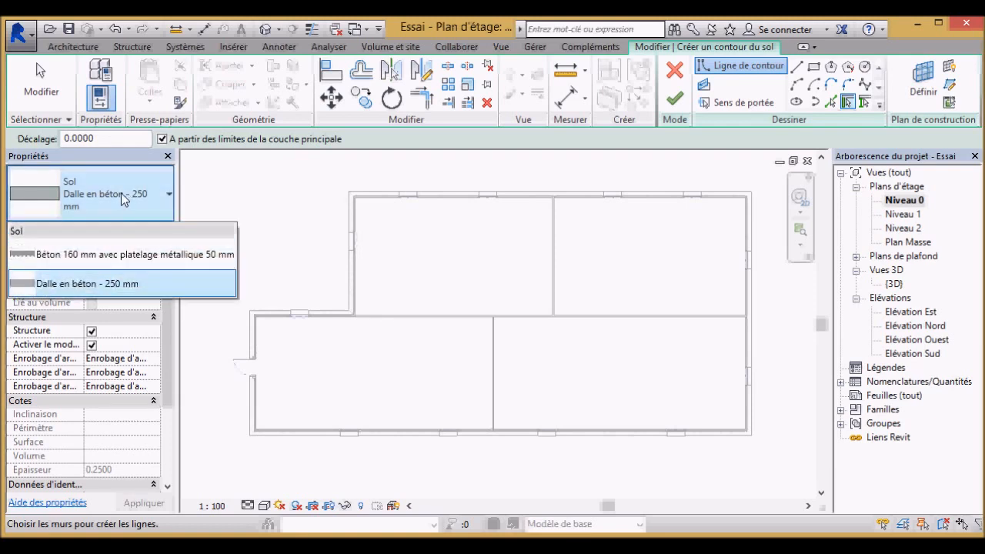
left_click(114, 283)
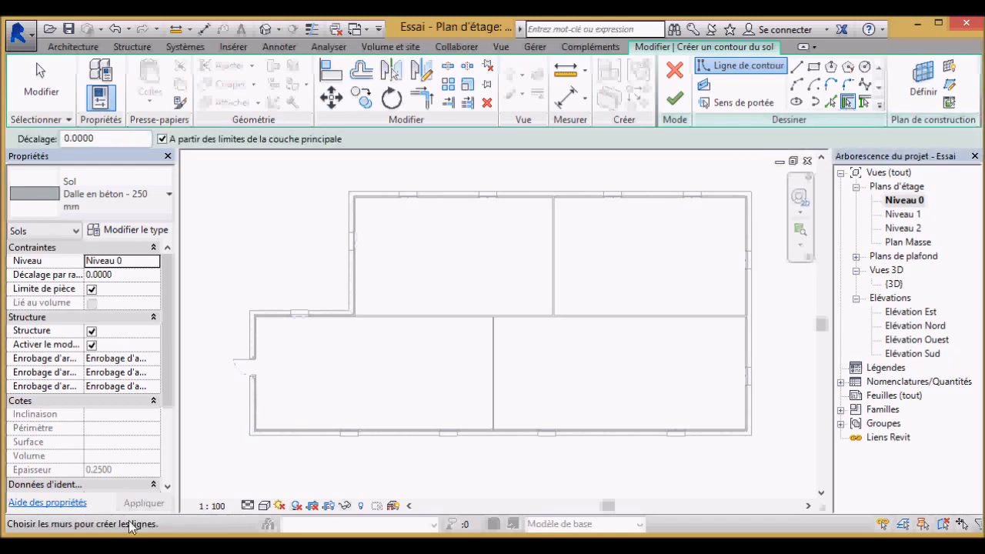
Create the floor slab by picking all the exterior walls as its closed contour and finish the sketch.
scroll(221, 413, "up", 4)
left_click(306, 338)
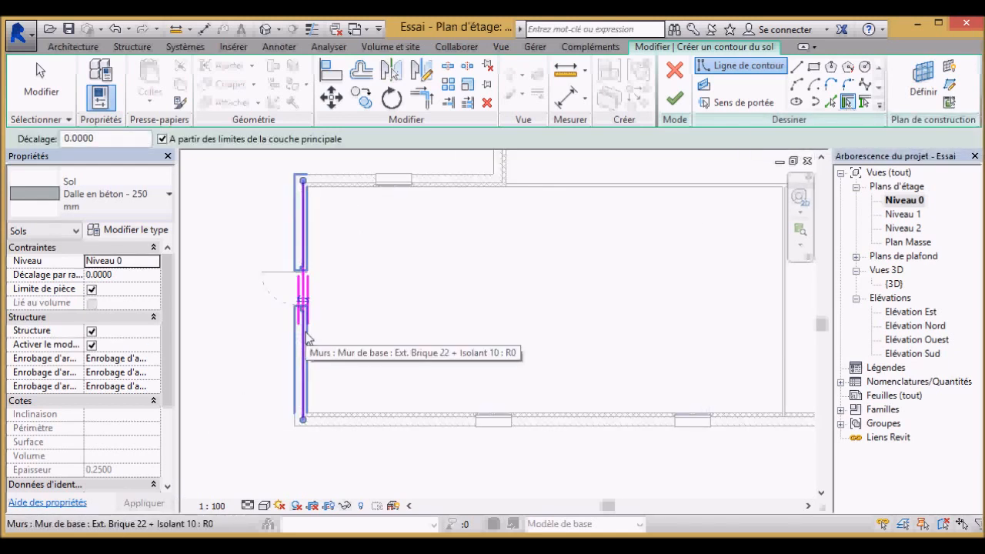
scroll(277, 377, "up", 3)
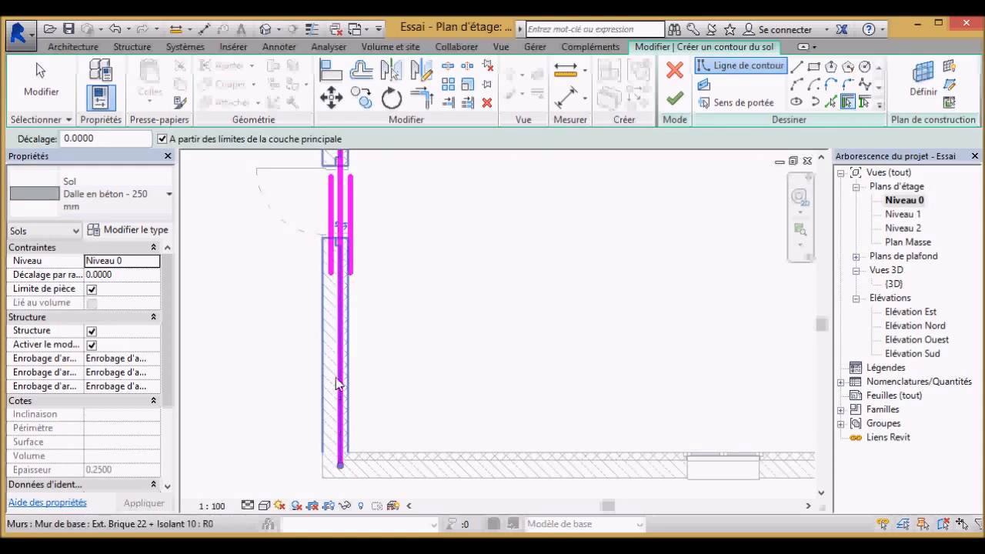
left_click(343, 228)
scroll(331, 270, "down", 6)
left_click(385, 239)
left_click(403, 223)
scroll(411, 244, "down", 2)
left_click(482, 181)
left_click(605, 226)
left_click(518, 301)
scroll(460, 206, "up", 2)
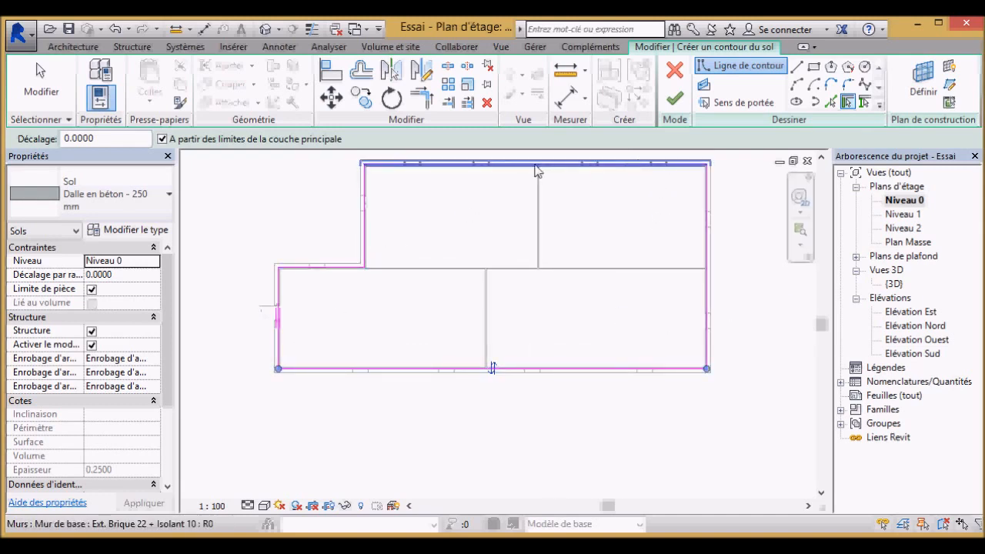
left_click(674, 105)
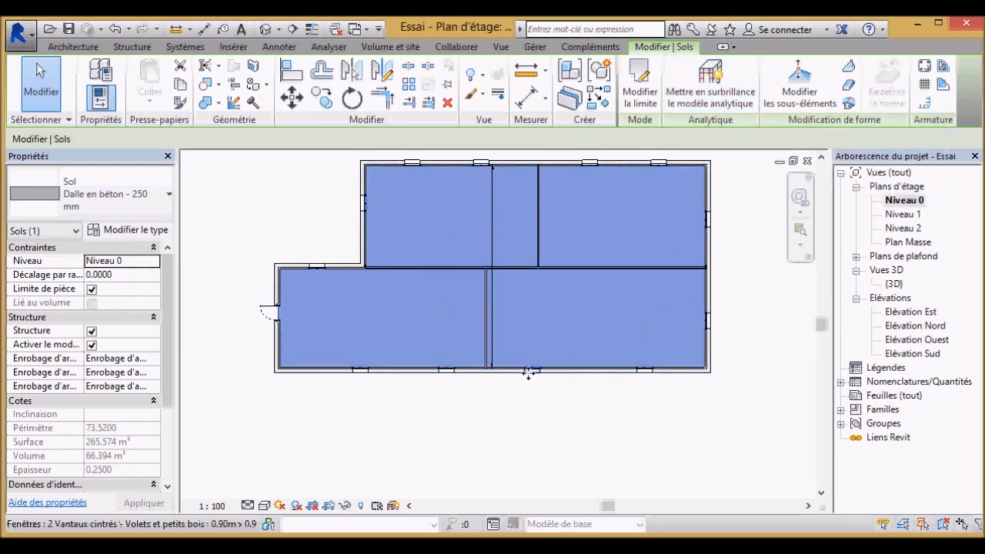
left_click(578, 419)
Examine the slab's edges against the exterior walls in the 3D view, from below and from above.
double_click(901, 284)
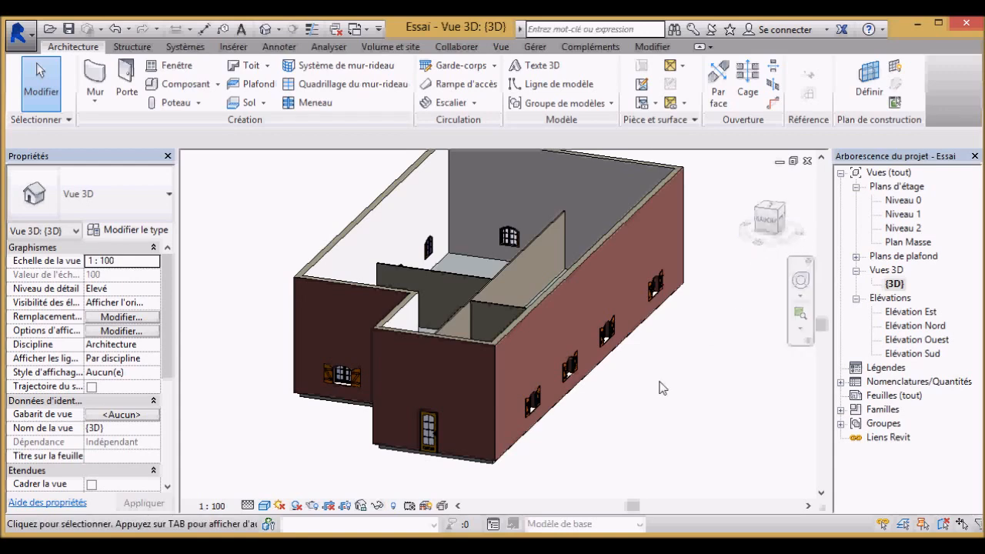
middle_click_drag(669, 386, 675, 355, "ctrl")
left_click_drag(625, 398, 646, 373)
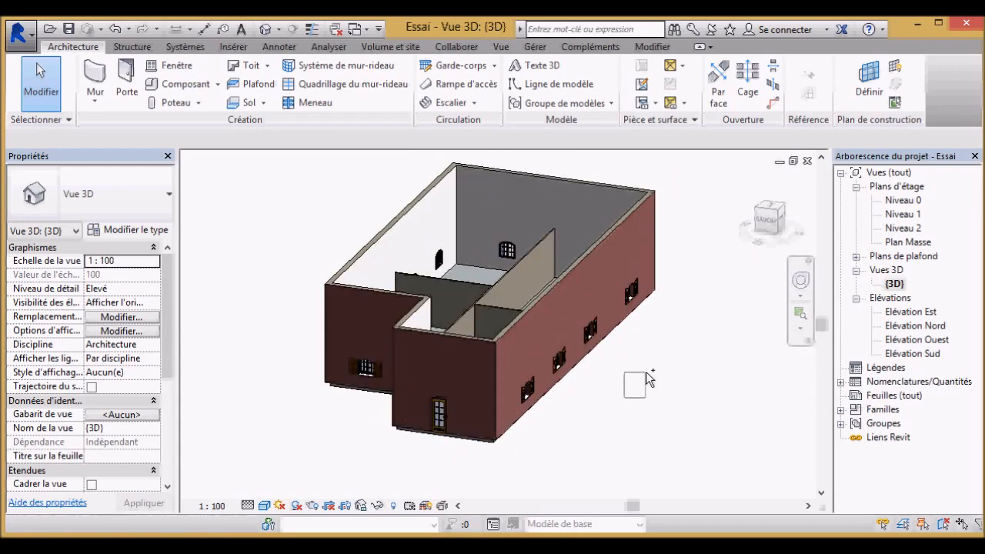
middle_click_drag(648, 384, 751, 242, "shift")
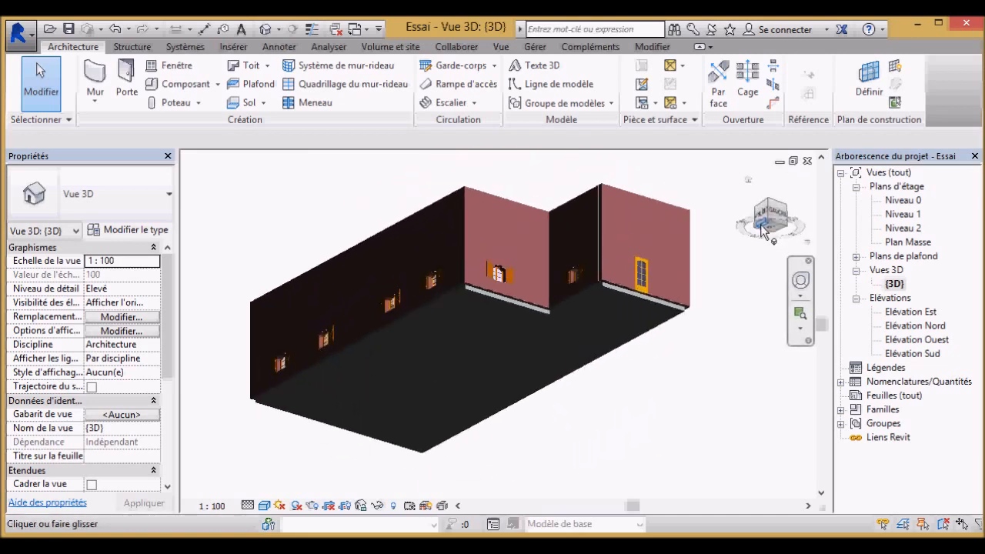
scroll(534, 271, "up", 10)
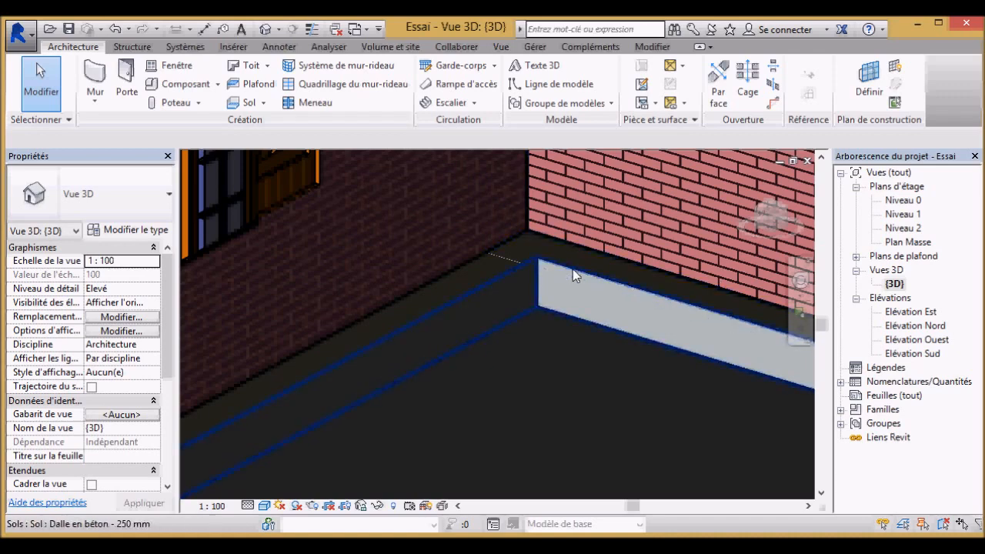
scroll(570, 276, "down", 10)
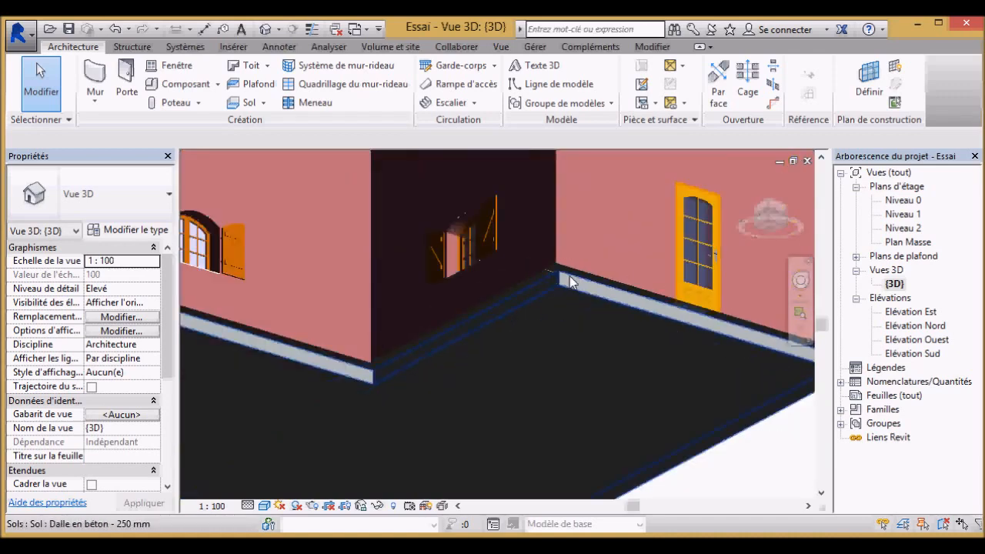
middle_click_drag(623, 378, 586, 435, "shift")
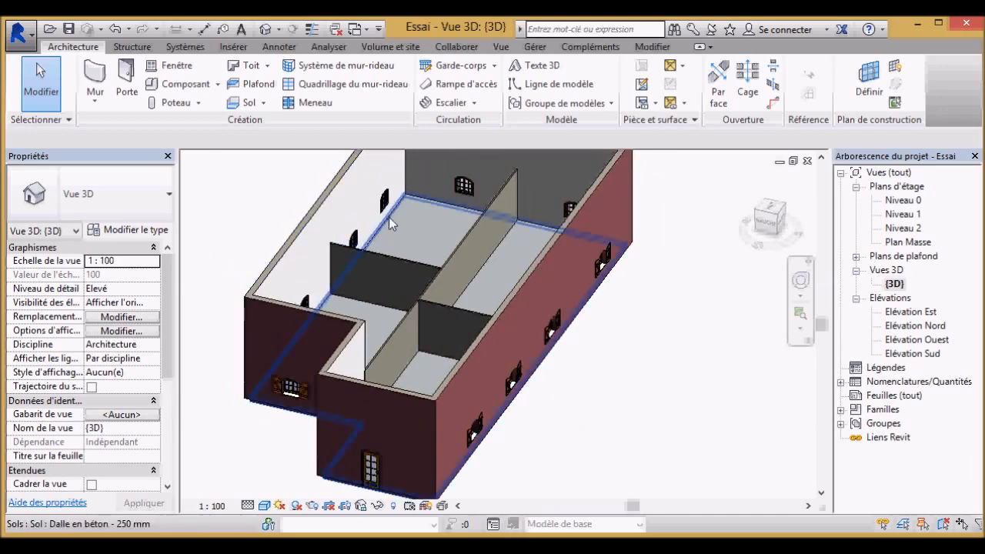
Edit the slab's boundary in the Niveau 0 plan and flip its lines to the outer face of the exterior walls.
left_click(560, 231)
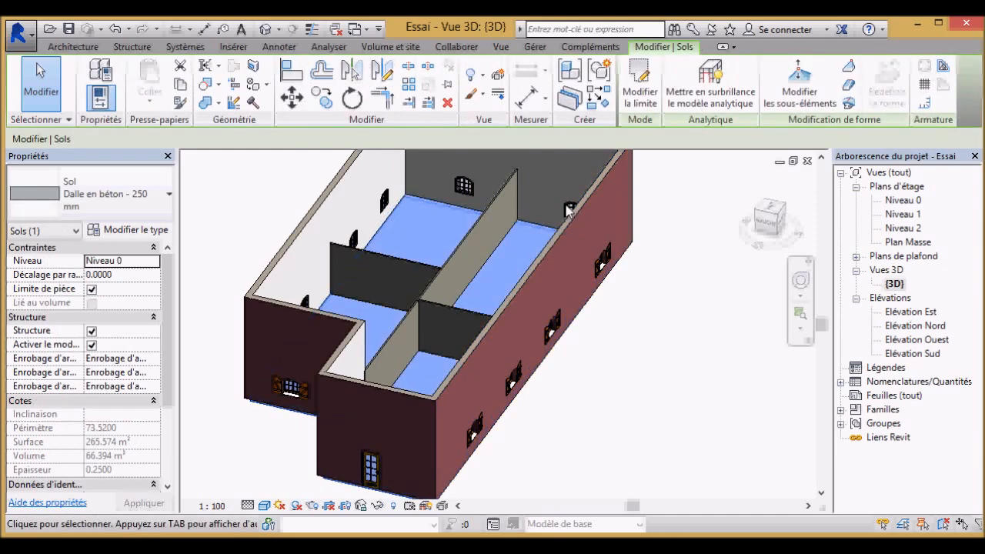
left_click(640, 90)
double_click(902, 199)
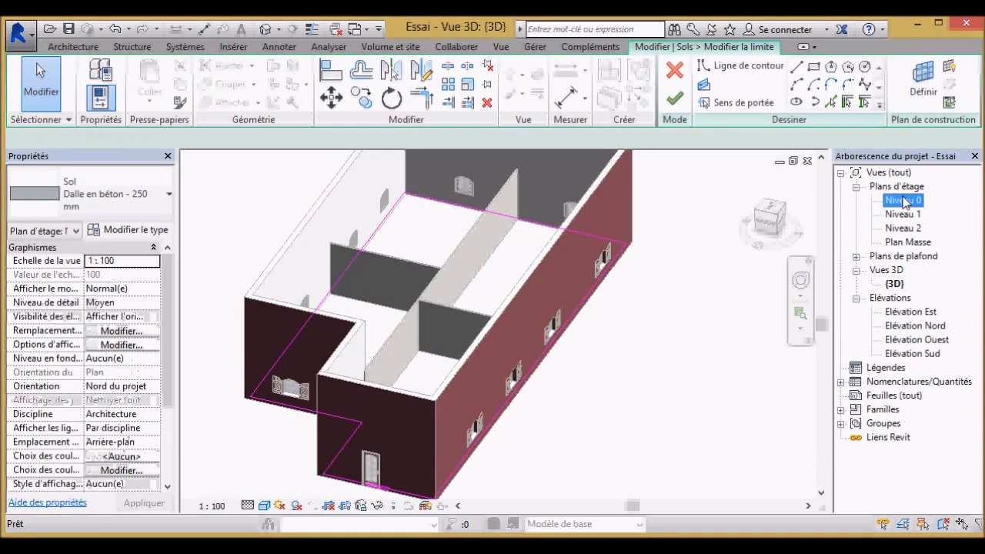
scroll(344, 316, "up", 4)
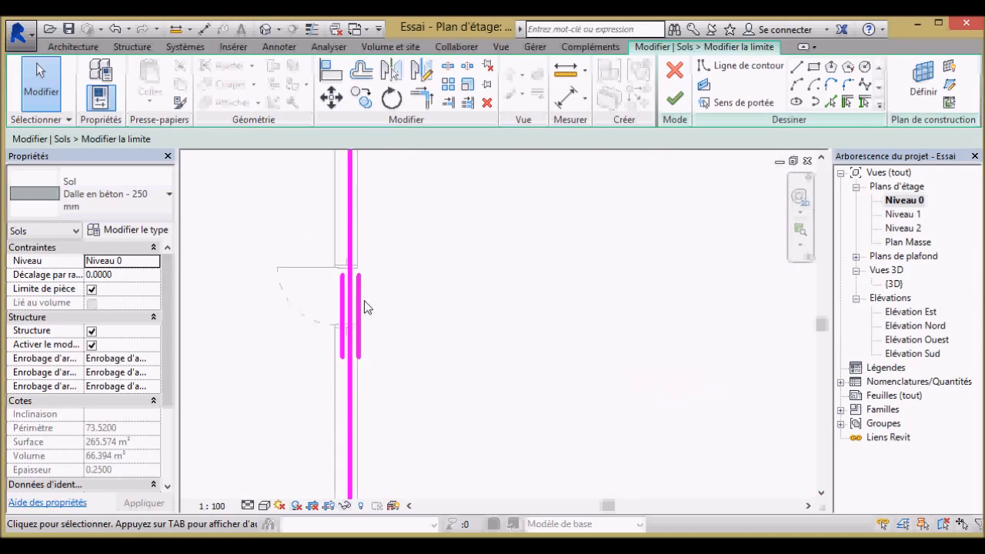
left_click(354, 312)
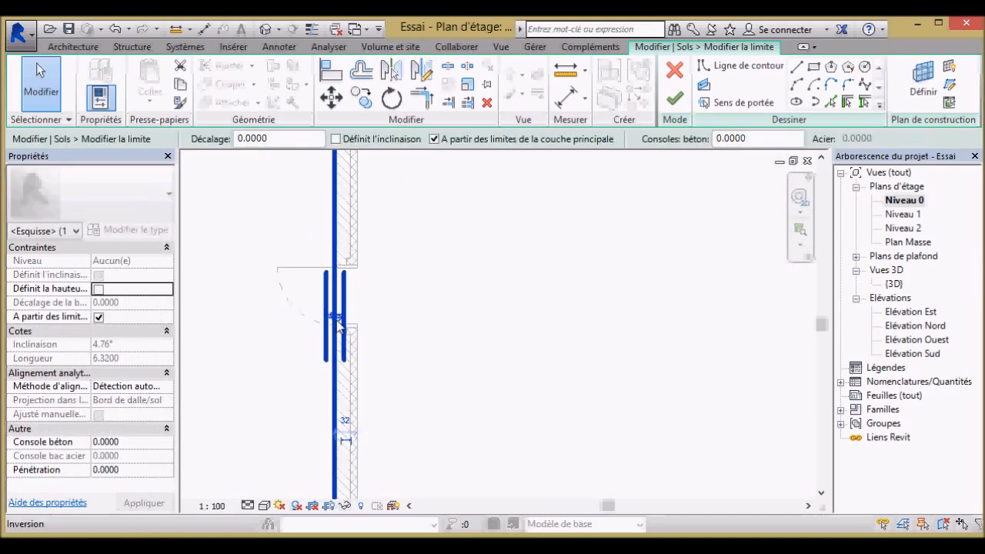
left_click(339, 322)
scroll(462, 318, "down", 3)
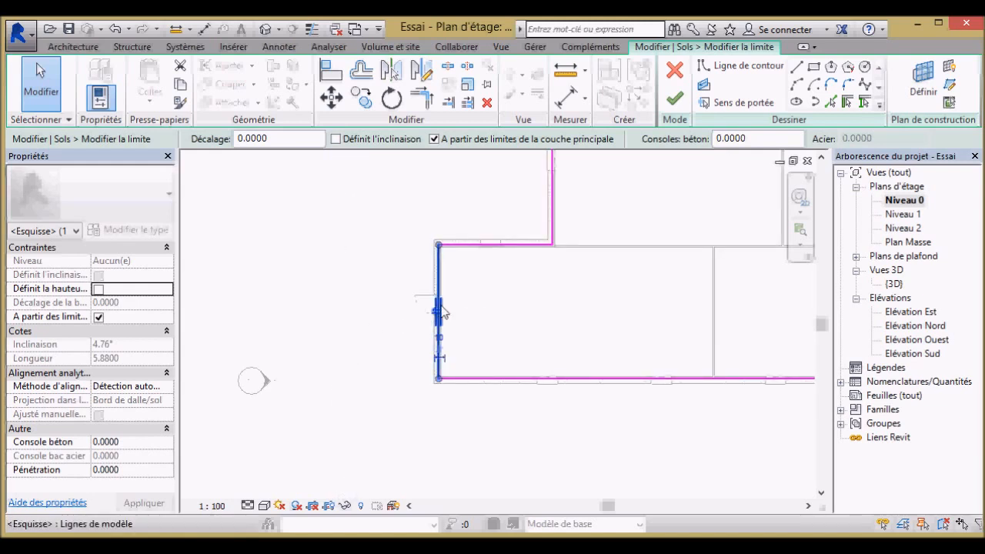
scroll(441, 311, "up", 3)
left_click(441, 313)
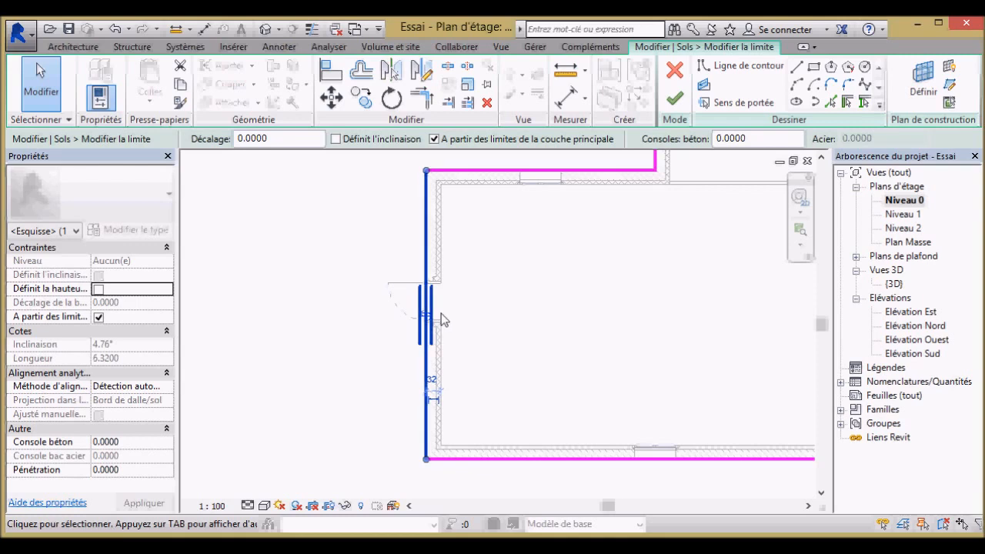
Check the remaining contour lines around the building and finish the slab's boundary edit.
left_click(542, 170)
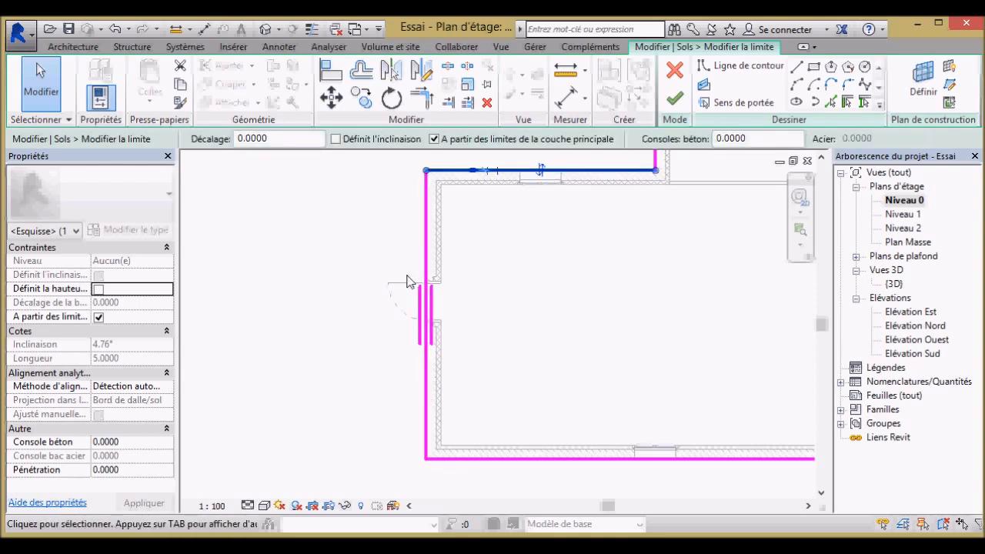
scroll(407, 275, "down", 3)
scroll(720, 300, "up", 3)
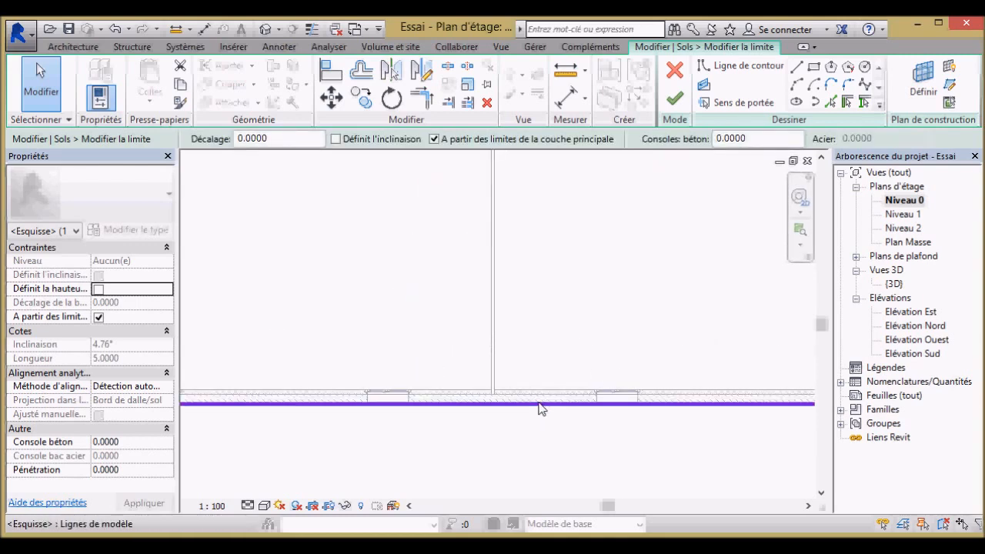
scroll(542, 408, "down", 4)
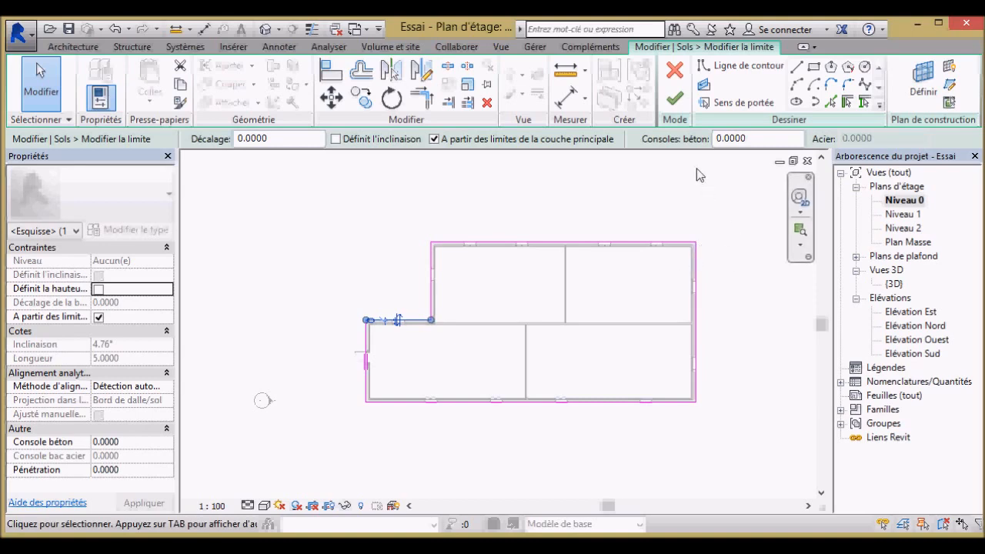
left_click(674, 80)
left_click(588, 299)
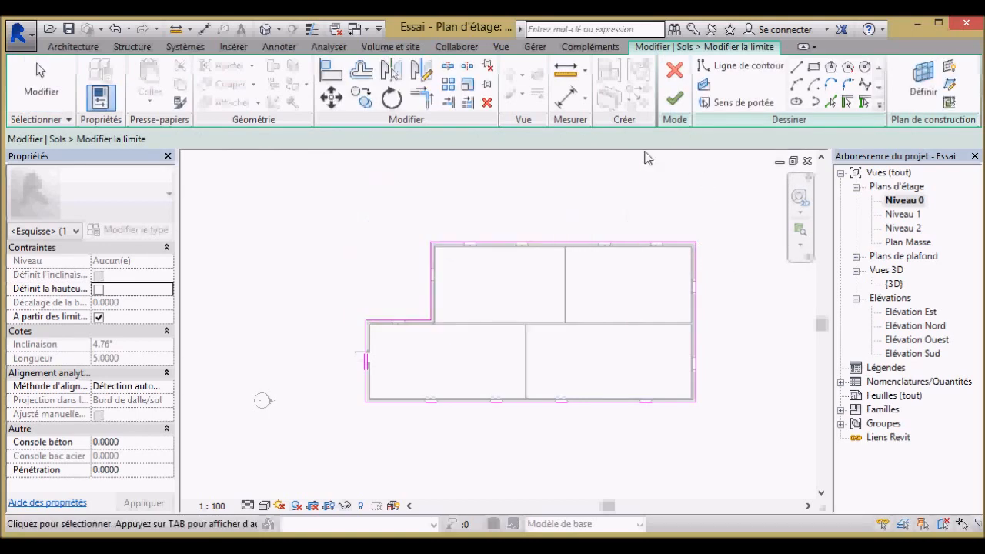
left_click(676, 102)
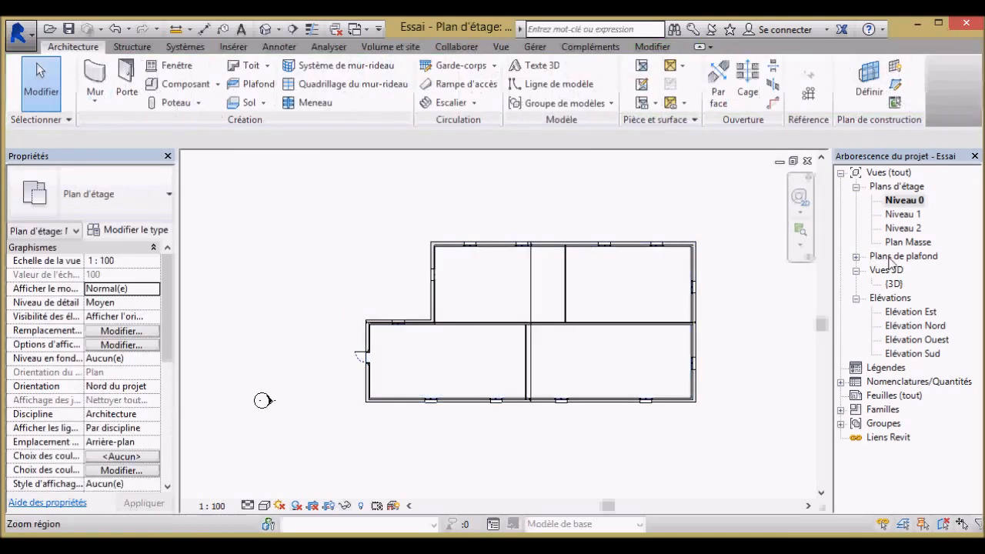
Select the Niveau 0 floor slab in the 3D view and copy it to the clipboard.
double_click(897, 286)
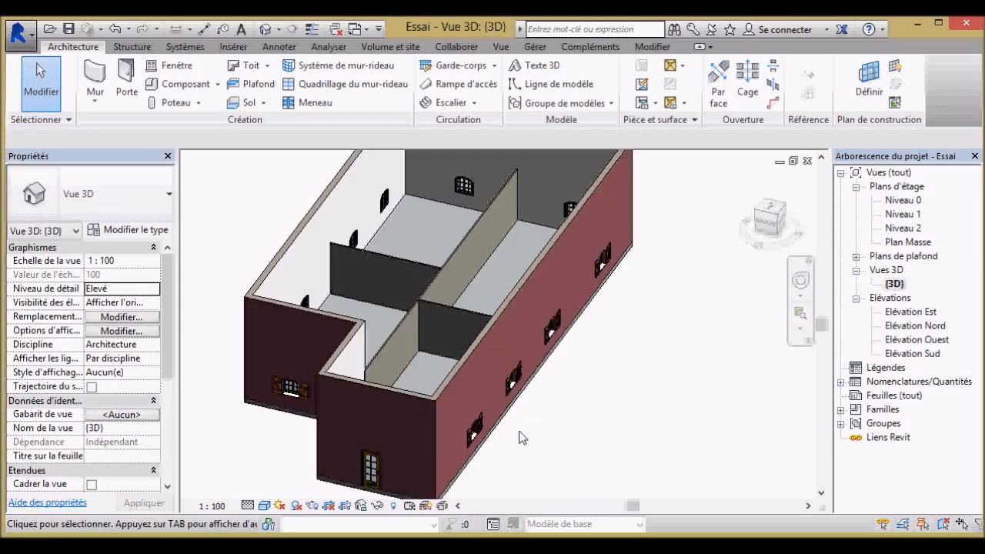
scroll(528, 419, "down", 3)
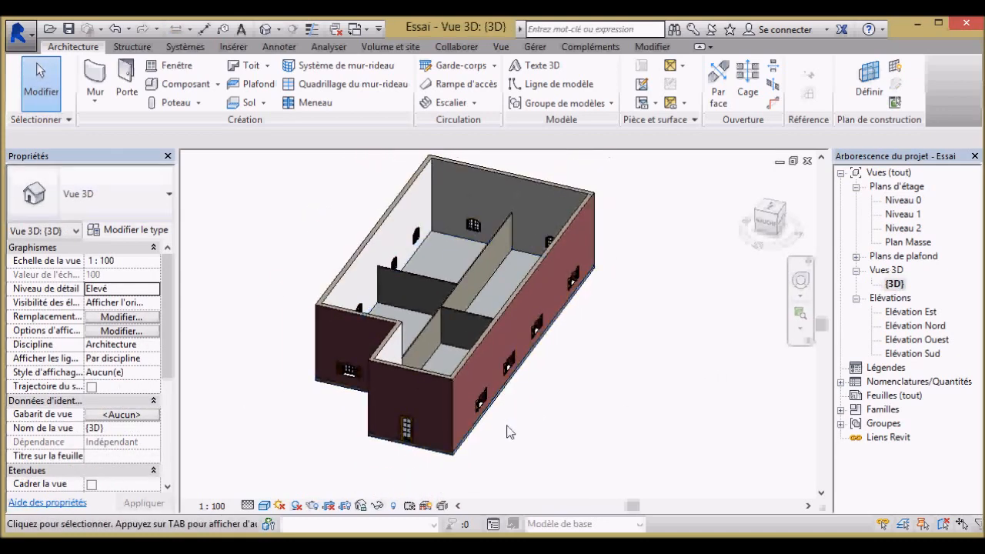
mouse_move(518, 437)
middle_mouse_down("shift")
mouse_move(513, 389)
mouse_move(500, 473)
mouse_move(505, 429)
middle_mouse_up("shift")
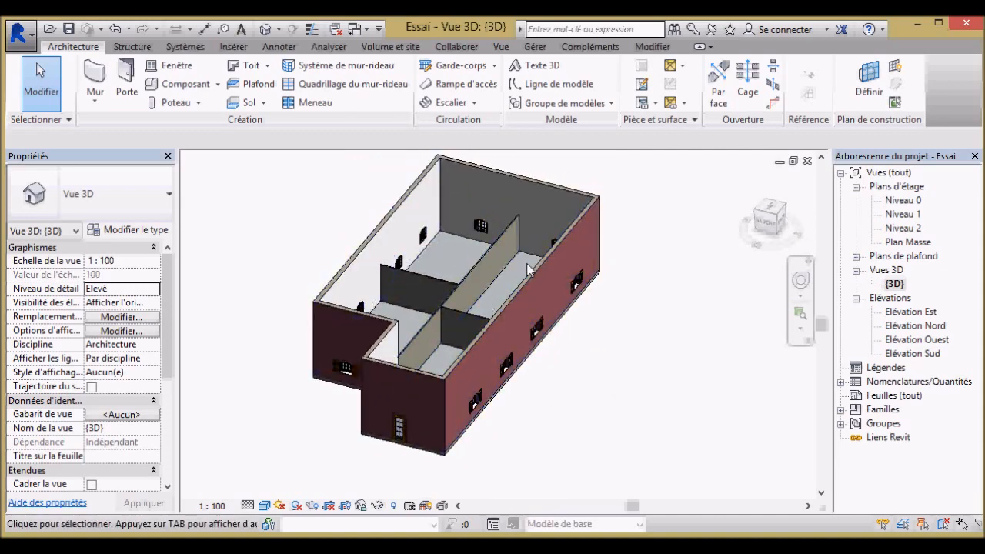
left_click(441, 236)
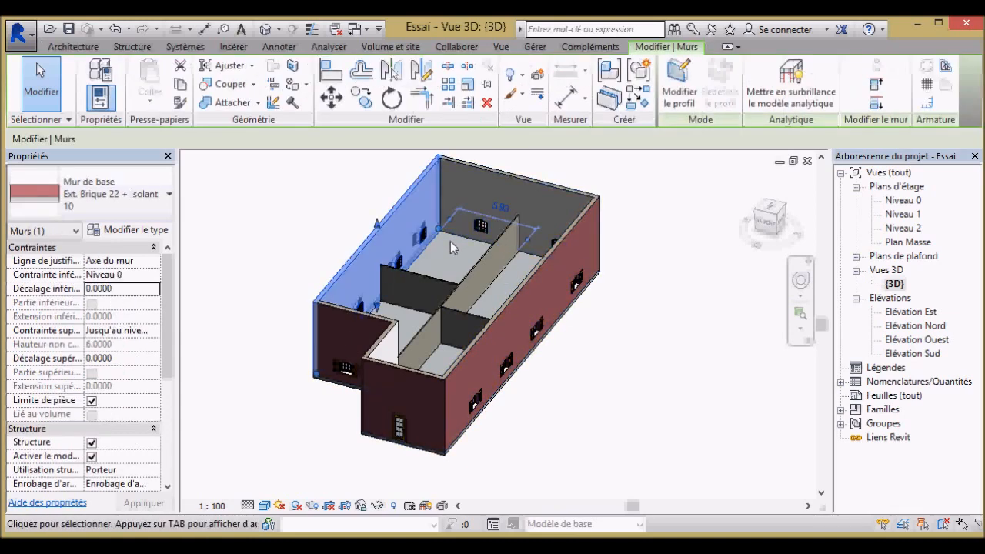
key("Escape")
left_click(450, 241)
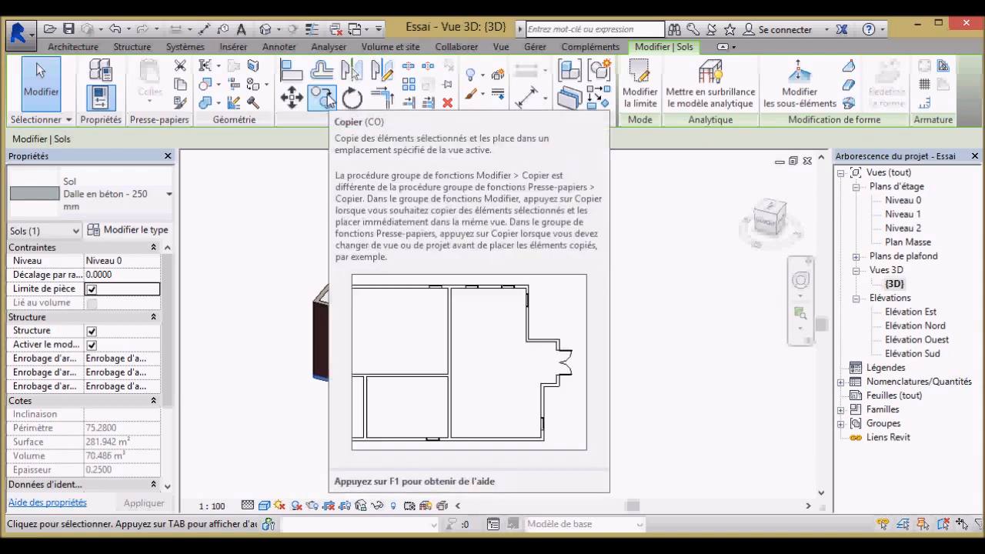
left_click(181, 84)
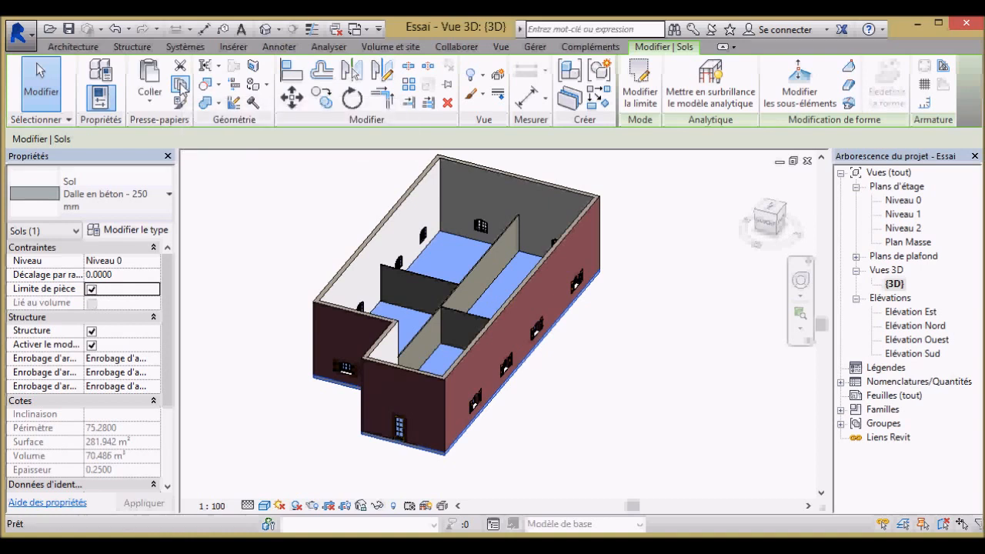
Paste the copied slab aligned to the selected level Niveau 1 and deselect it.
left_click(150, 99)
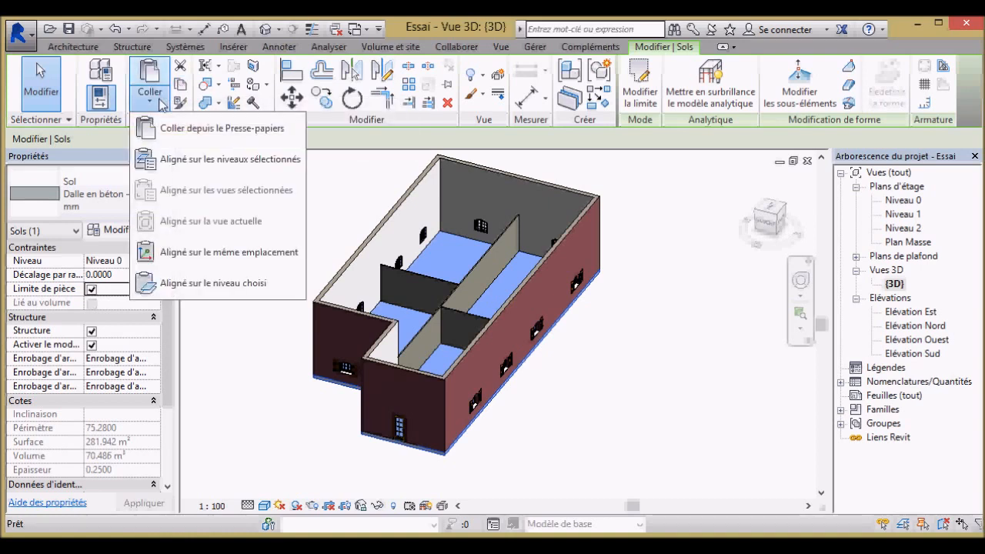
left_click(233, 167)
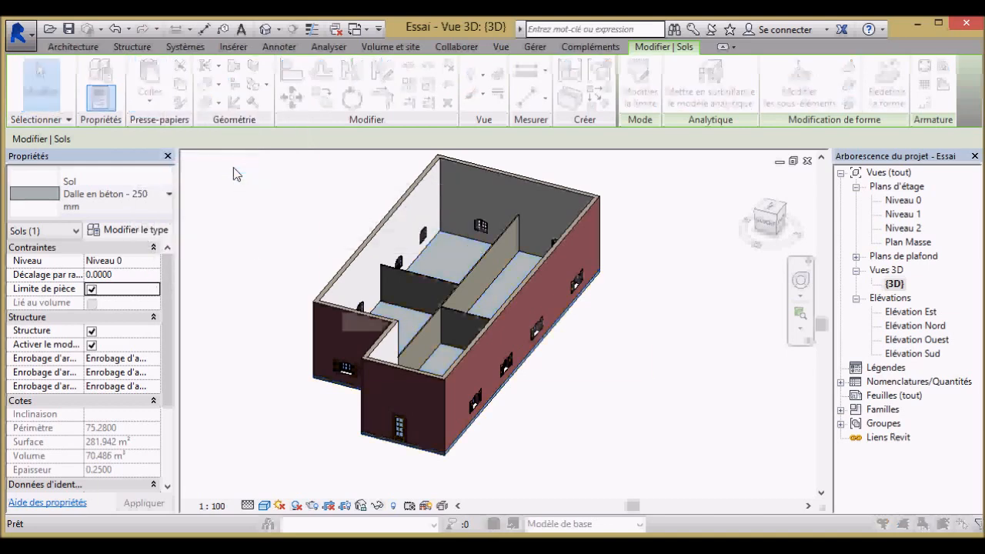
left_click(471, 223)
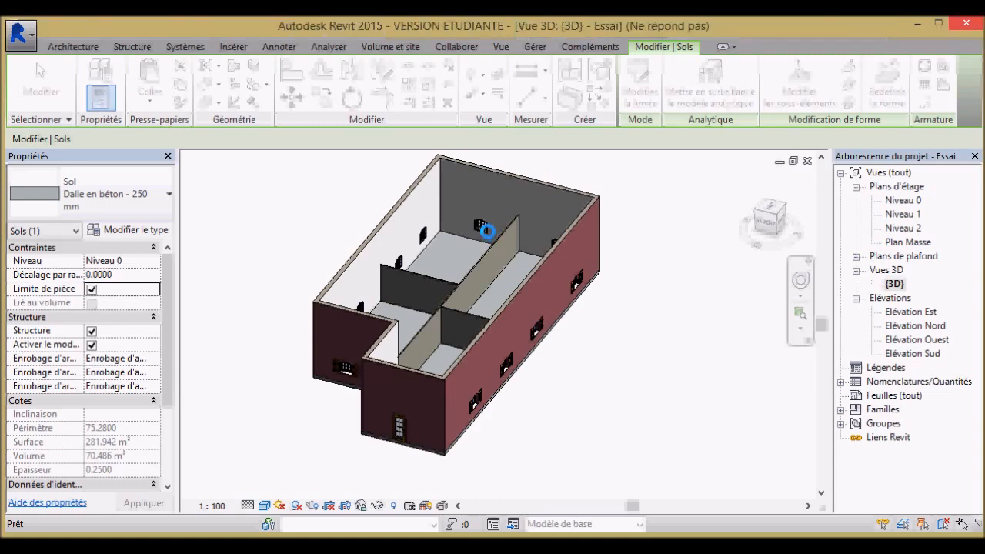
left_click(430, 190)
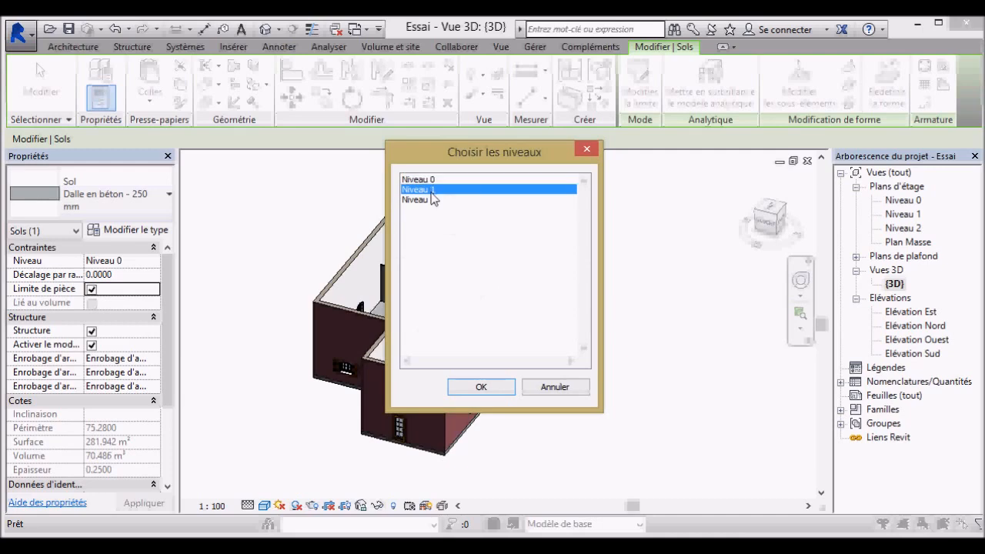
left_click_drag(480, 162, 641, 153)
left_click(590, 195)
left_click(592, 186)
left_click(652, 384)
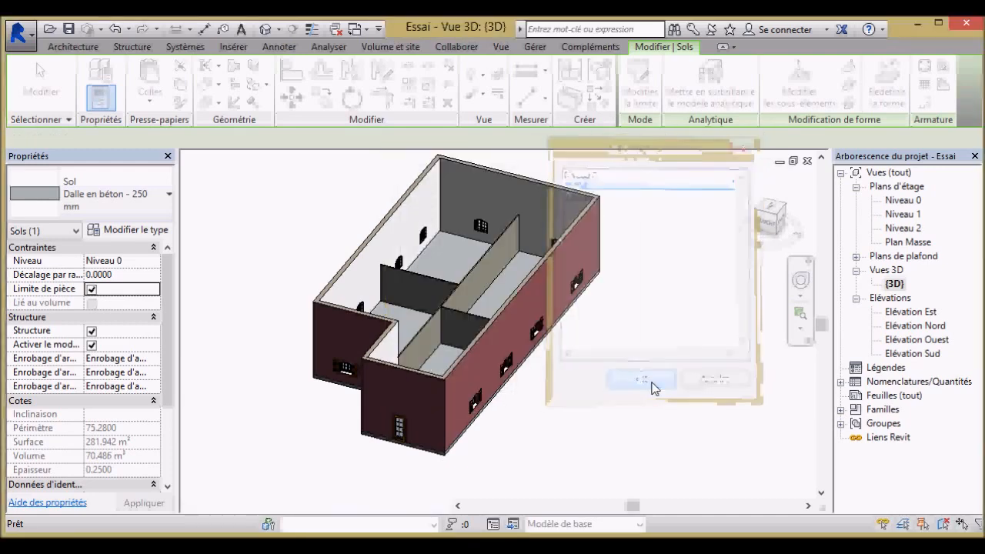
left_click(536, 441)
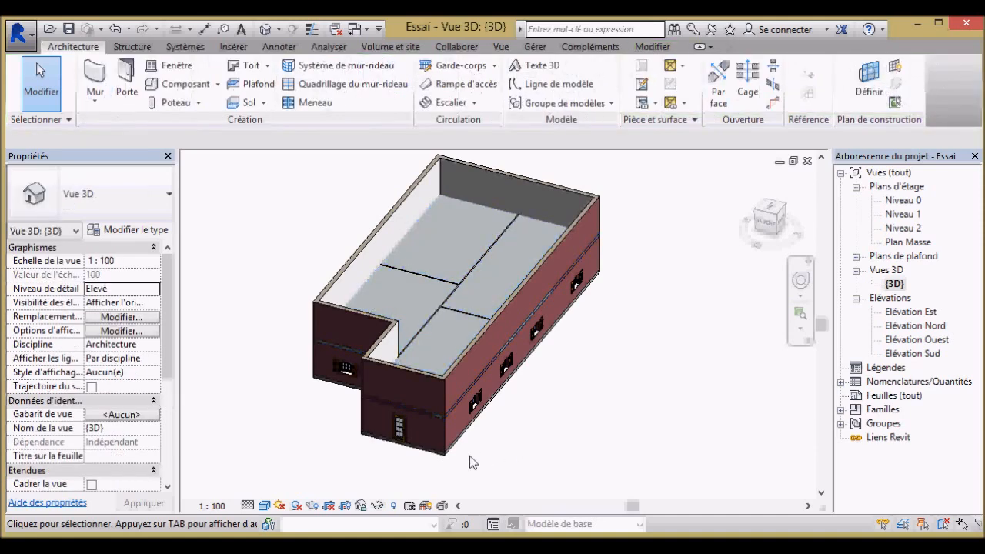
Select the Niveau 1 slab and open its boundary for editing in the Niveau 1 floor plan.
scroll(406, 403, "up", 5)
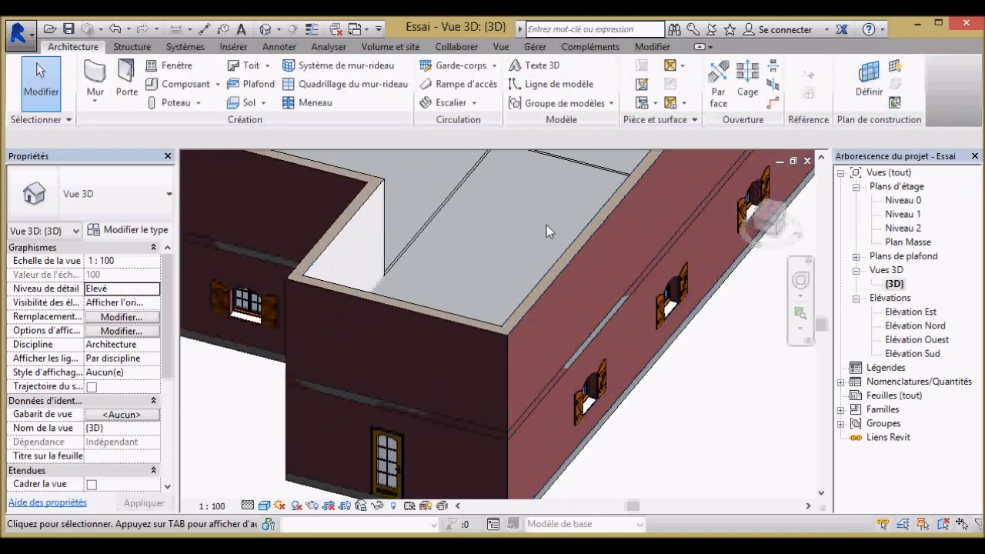
scroll(542, 338, "down", 3)
scroll(524, 354, "down", 5)
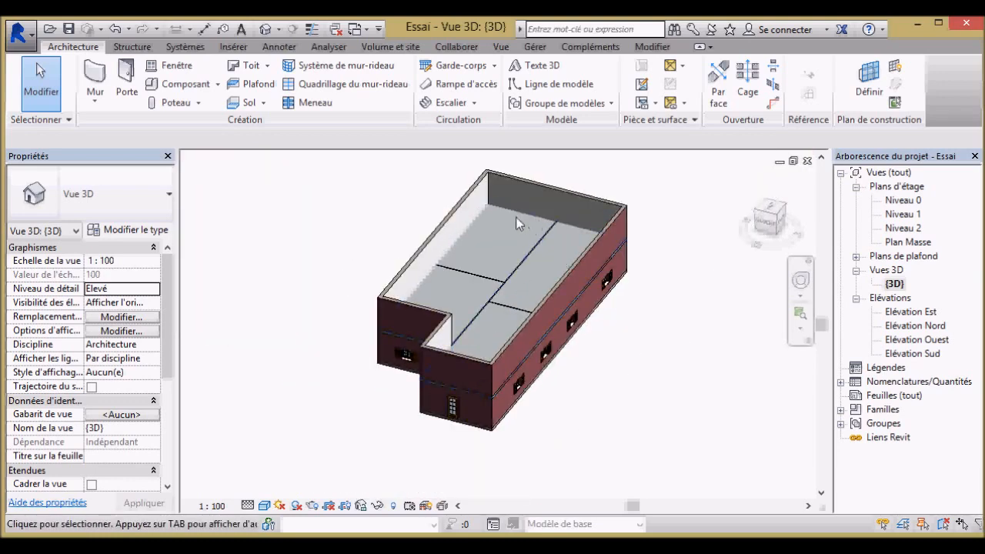
left_click(531, 220)
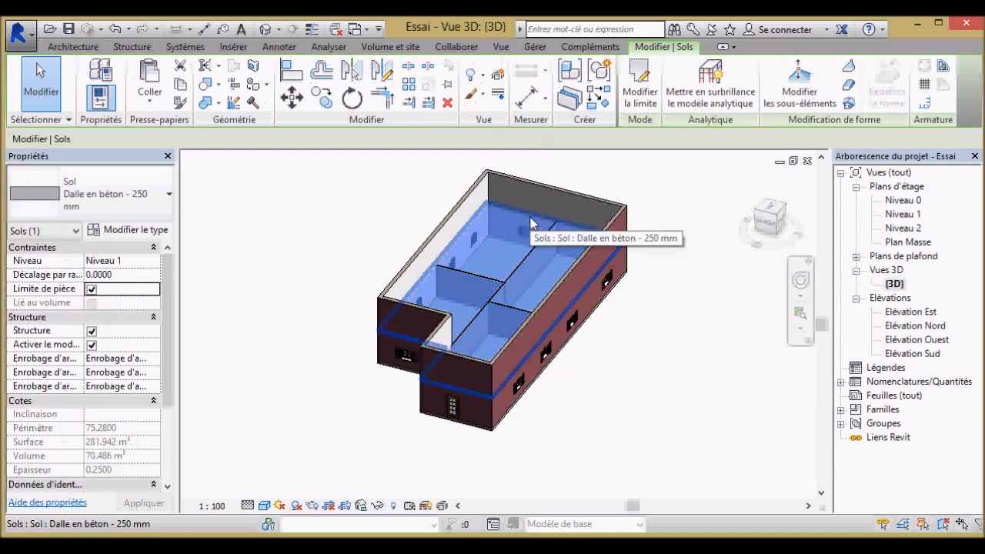
left_click(640, 86)
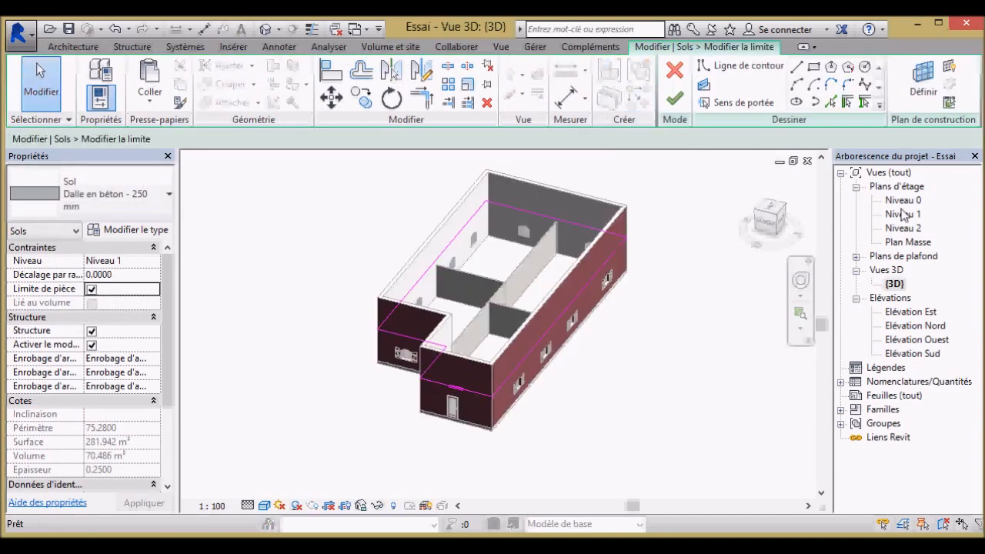
double_click(905, 215)
Flip the slab's contour lines to the inner side of the exterior walls and finish, accepting to join the geometry and cut the overlapping wall volume.
scroll(266, 391, "up", 4)
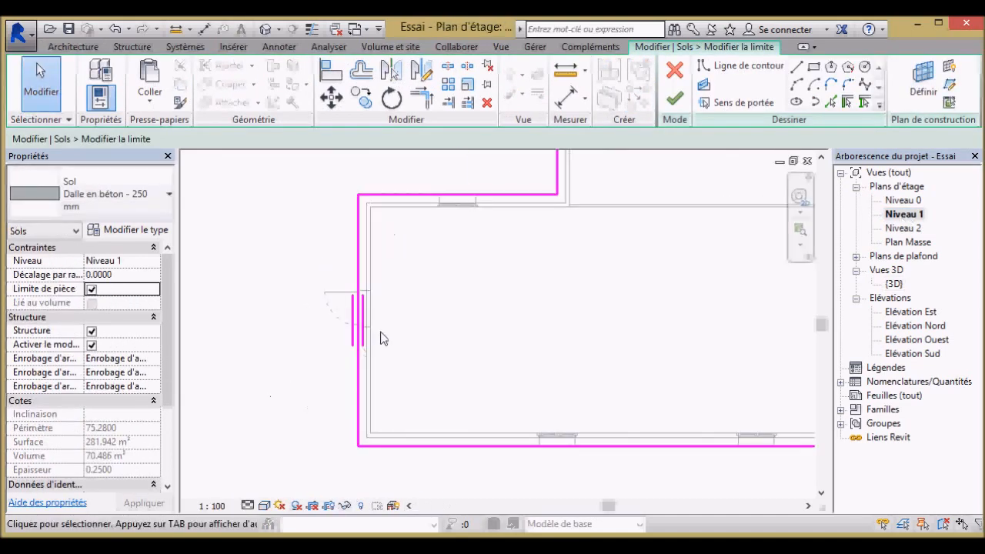
left_click(360, 324)
scroll(396, 352, "down", 3)
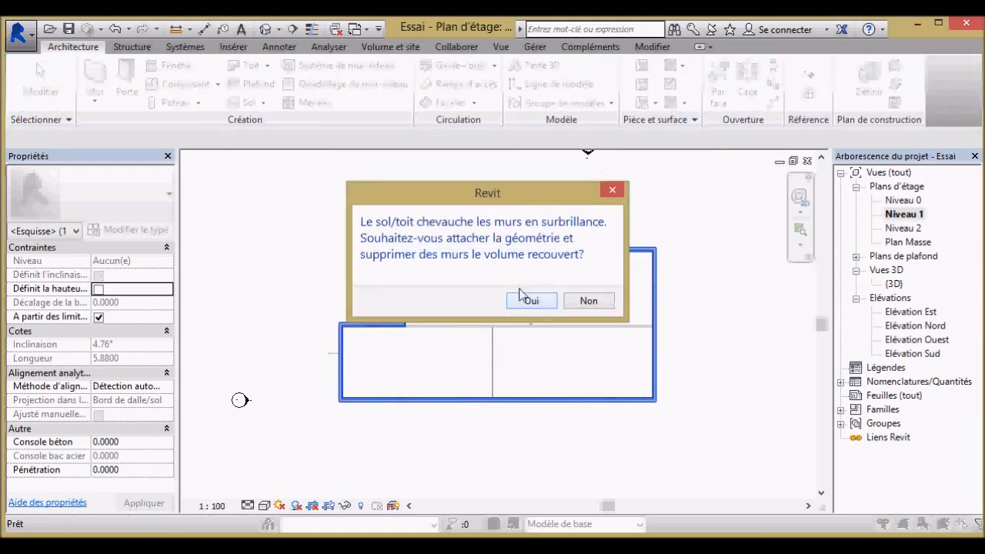
left_click(536, 302)
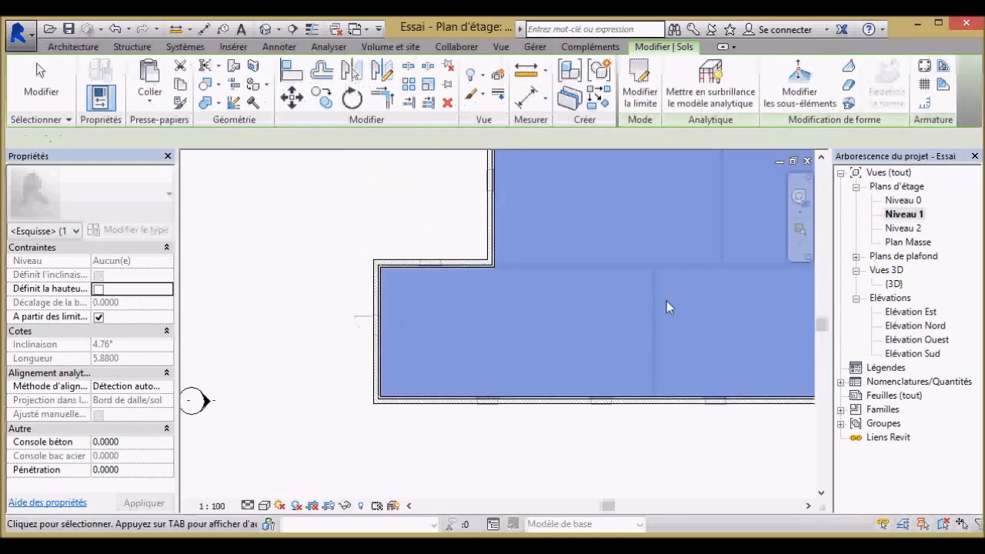
left_click(277, 280)
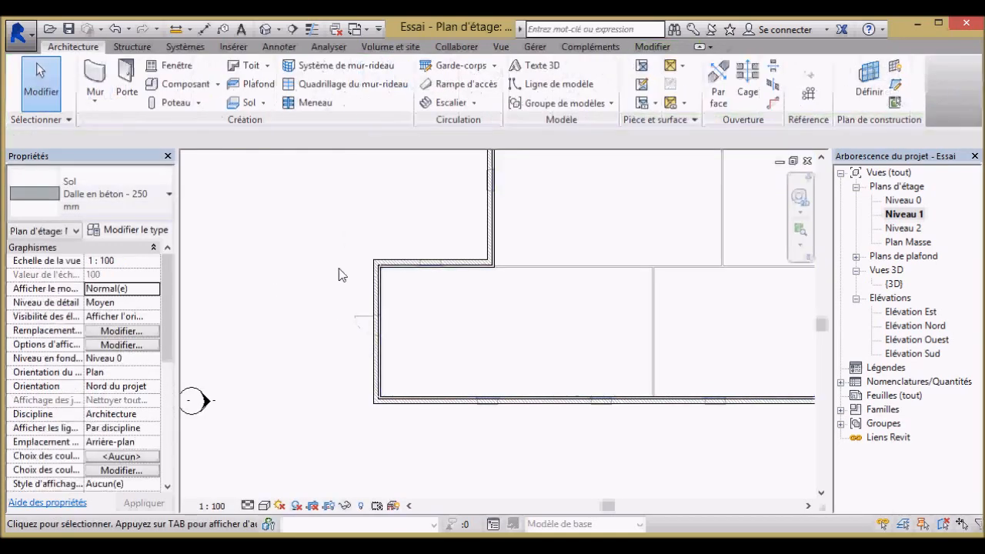
Examine the exterior walls and the Niveau 1 slab's edges in the 3D view, up close and as a whole.
double_click(894, 284)
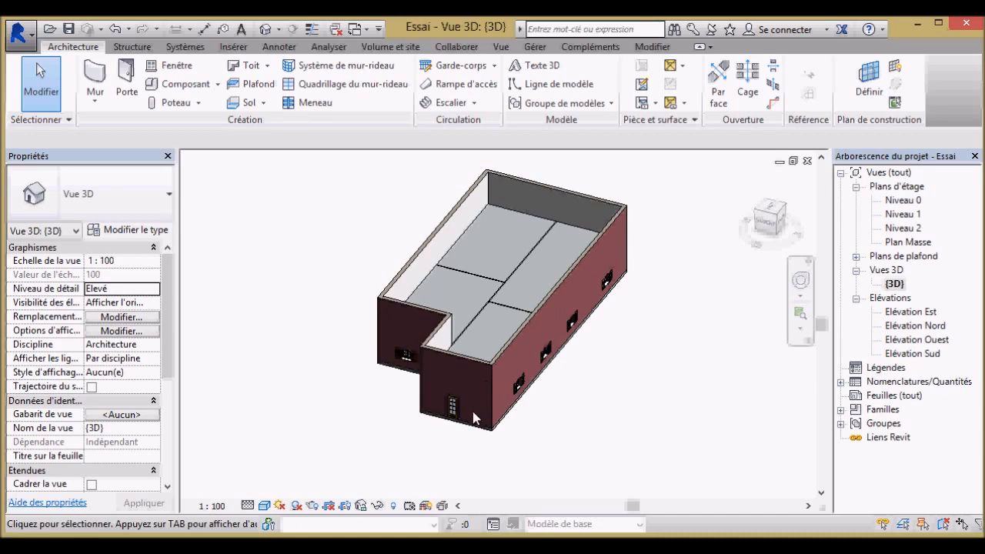
scroll(483, 427, "up", 10)
scroll(426, 238, "down", 6)
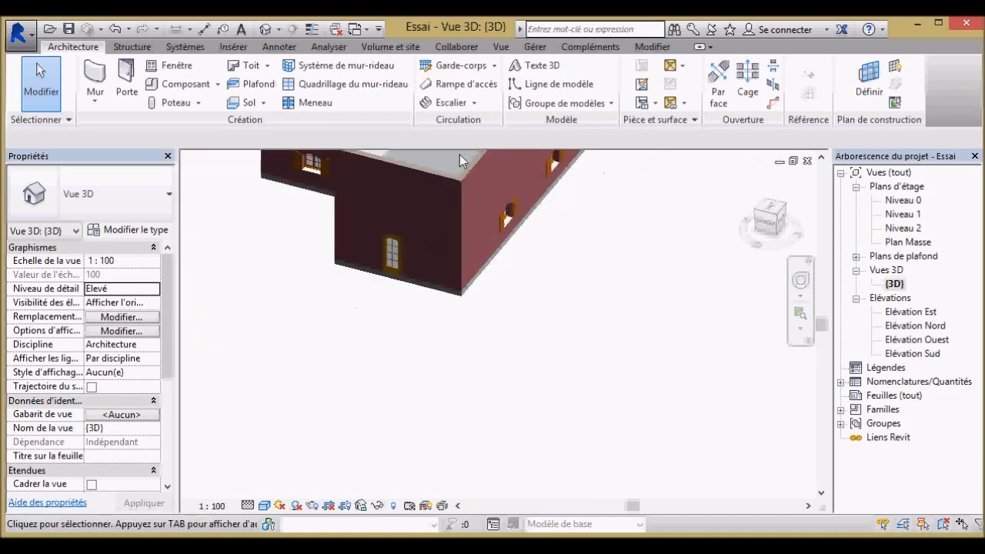
scroll(441, 300, "up", 3)
scroll(454, 334, "down", 6)
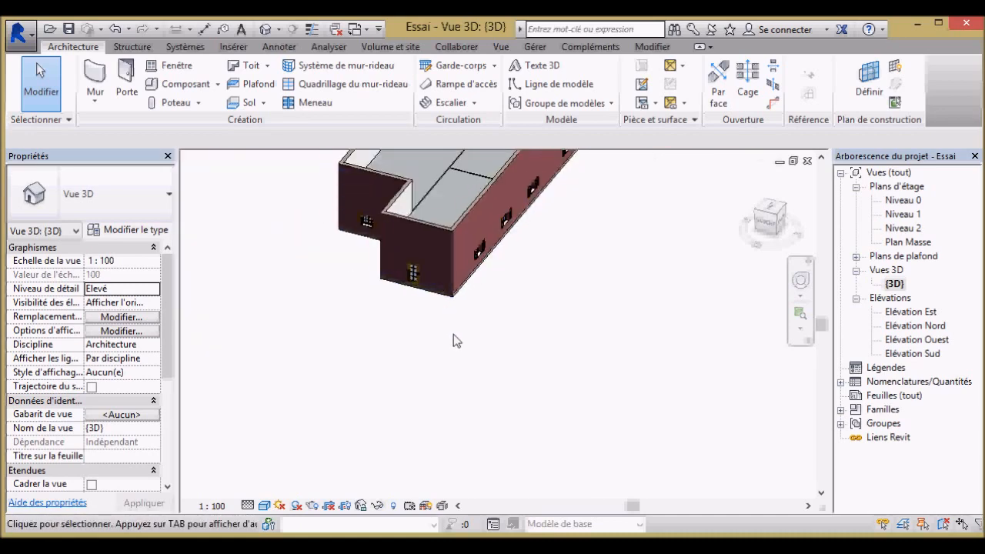
scroll(500, 300, "up", 8)
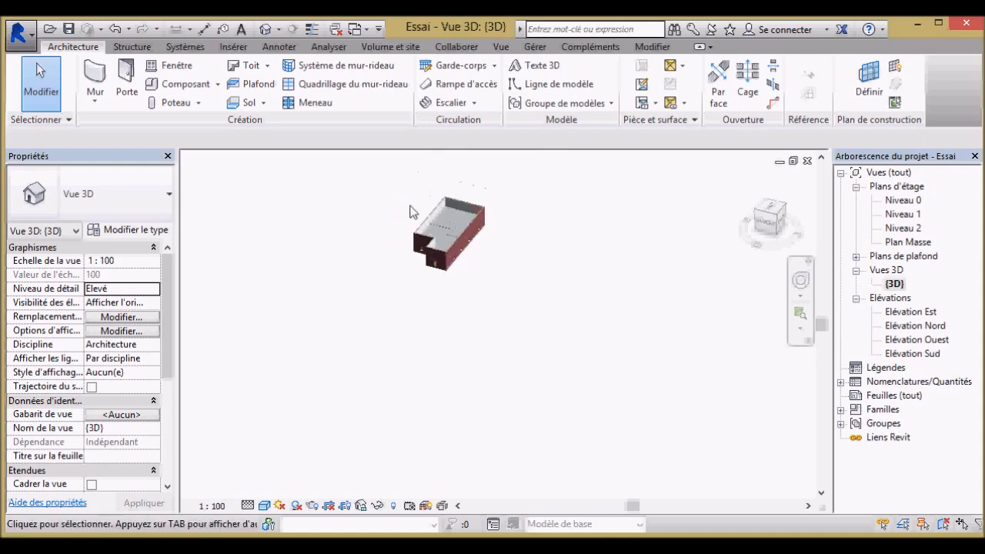
scroll(544, 260, "down", 3)
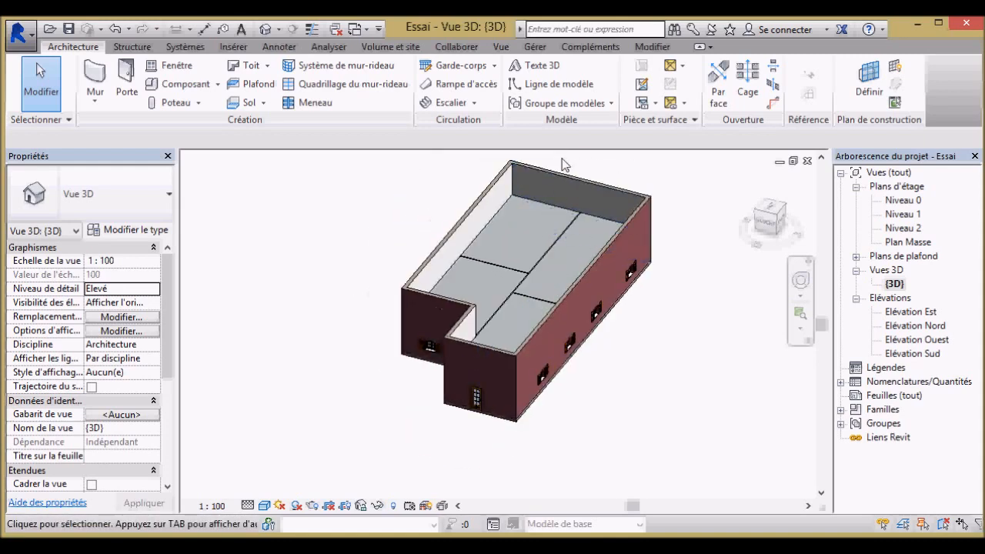